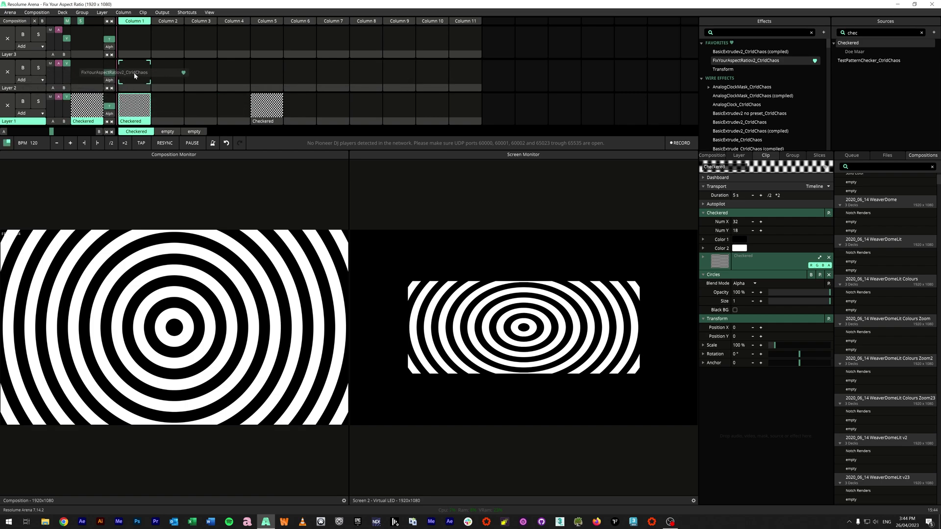
- Place FixYourAspectRatiov2 in Layer 2 Column 1, launch it, and set LED Res X 240, Y 480
drag(134, 75, 139, 82)
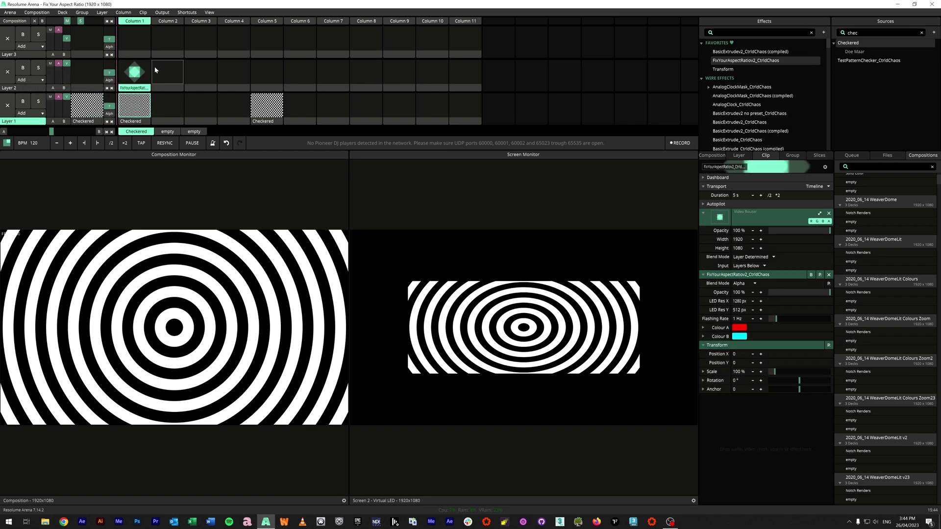
click(135, 74)
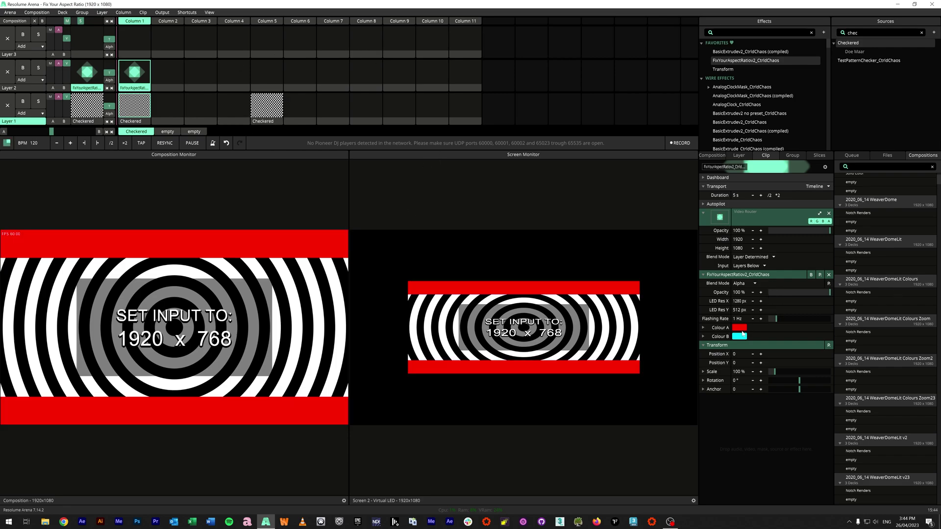
click(739, 301)
text(240)
key(Escape)
click(739, 310)
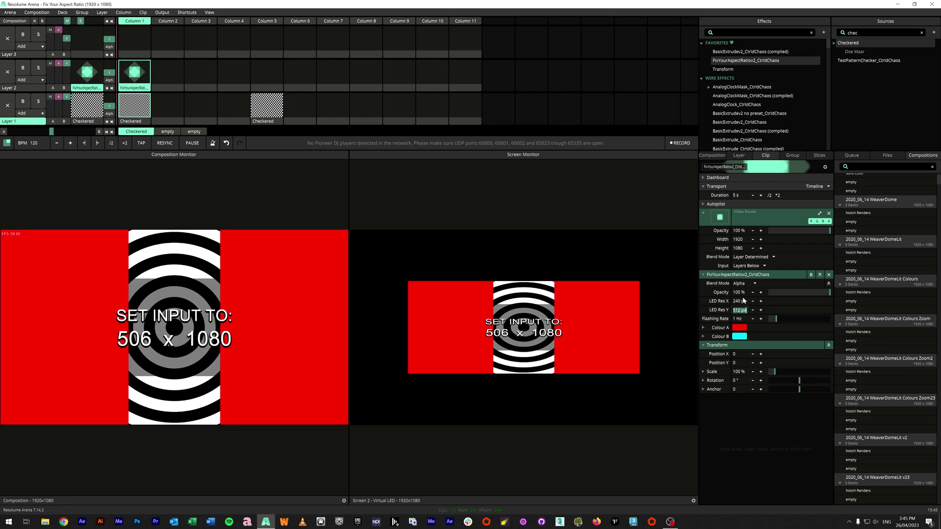
text(480)
key(Return)
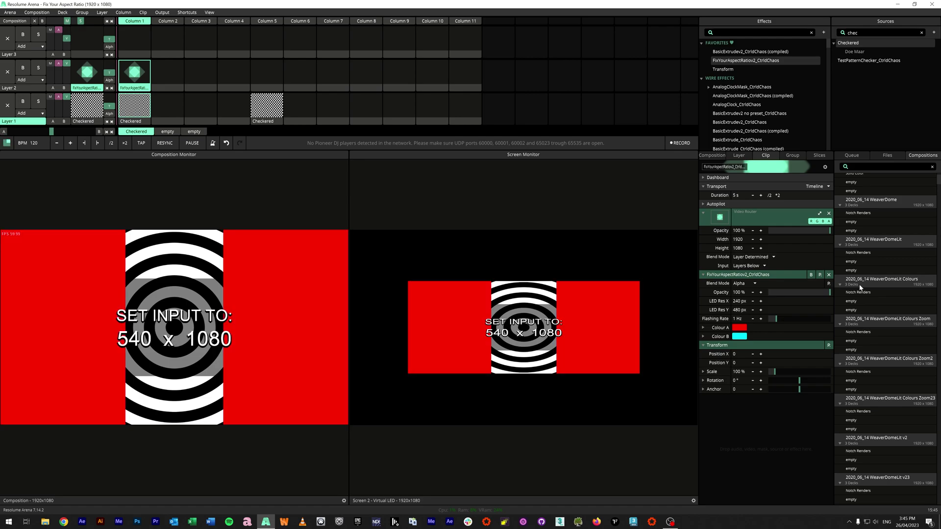
- Change the overlay's LED Res X to 1280 and LED Res Y to 512
double_click(739, 301)
text(1280)
double_click(740, 310)
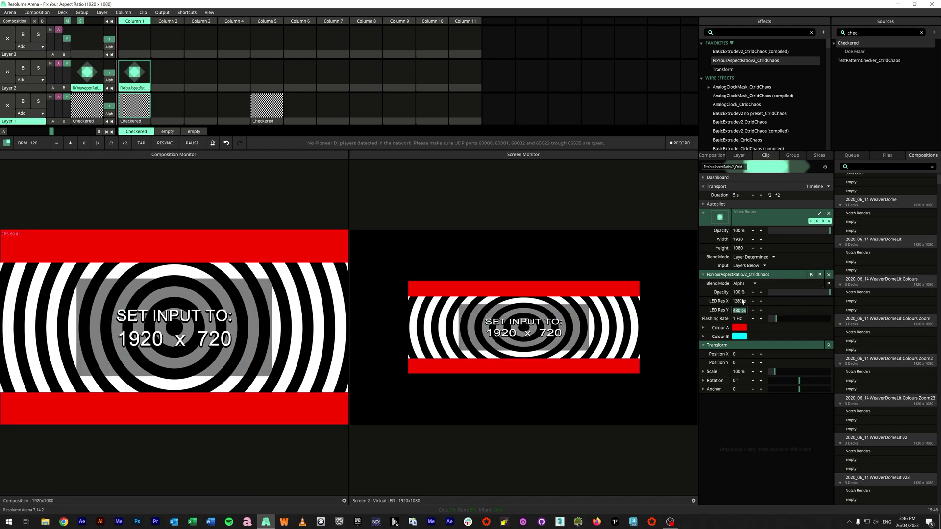
text(512)
key(Return)
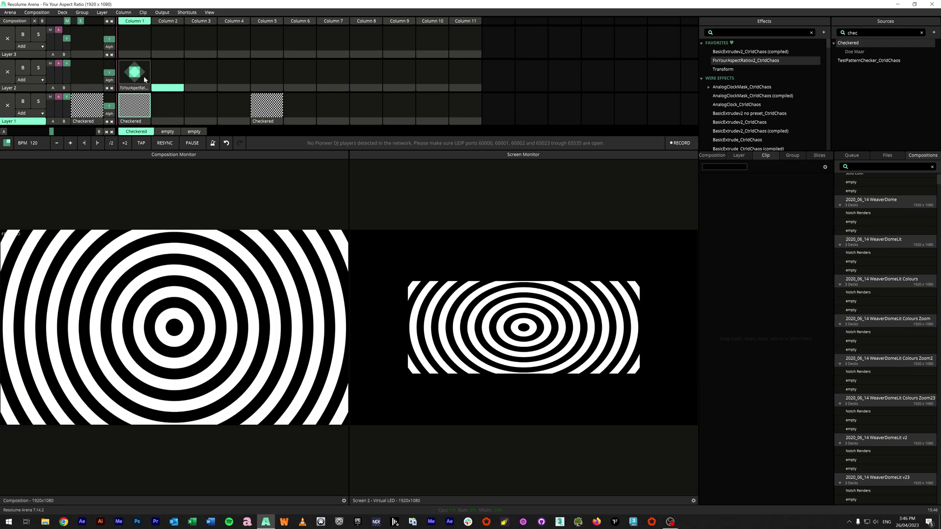
- In Advanced Output, set Slice 1's input height to 768 and save the mapping
click(171, 14)
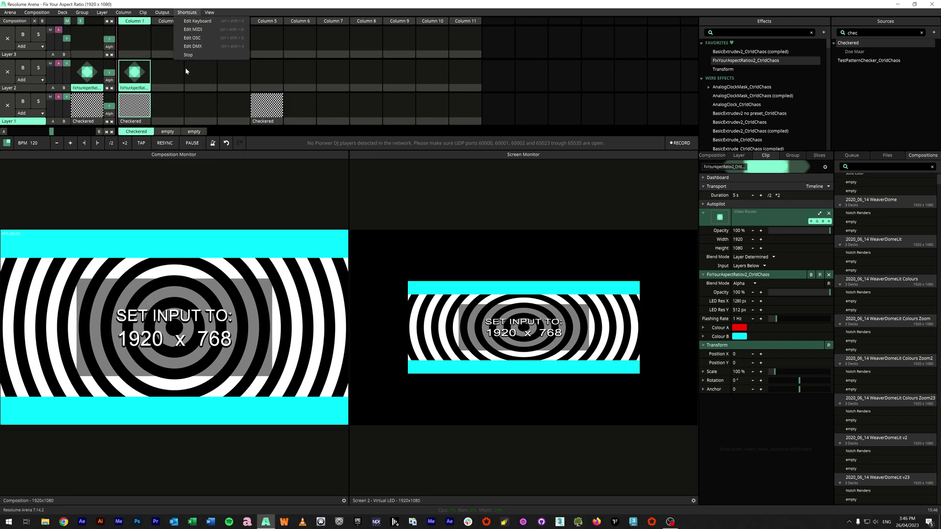
click(172, 91)
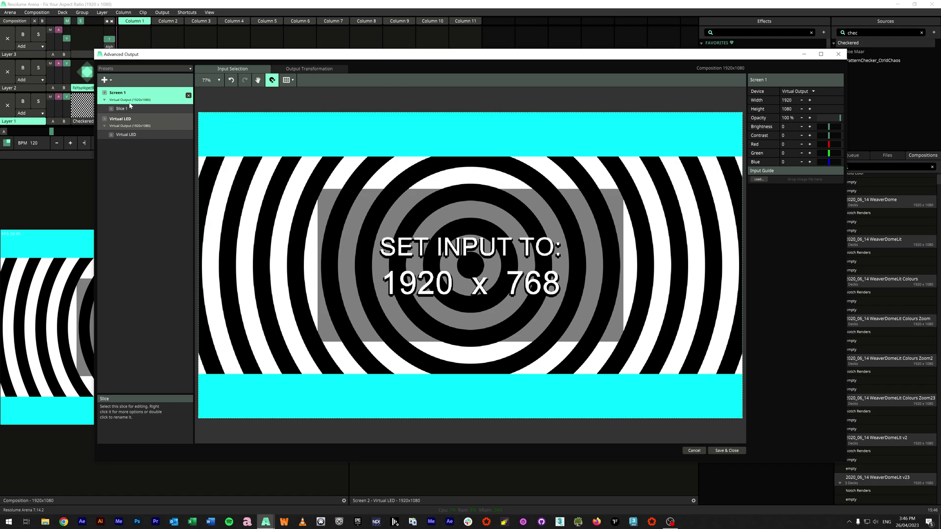
click(150, 110)
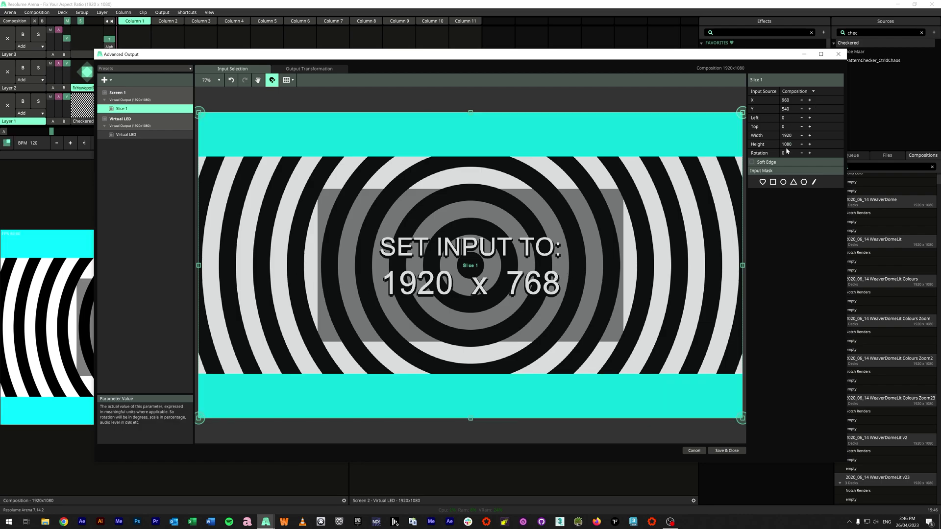
double_click(786, 144)
text(7)
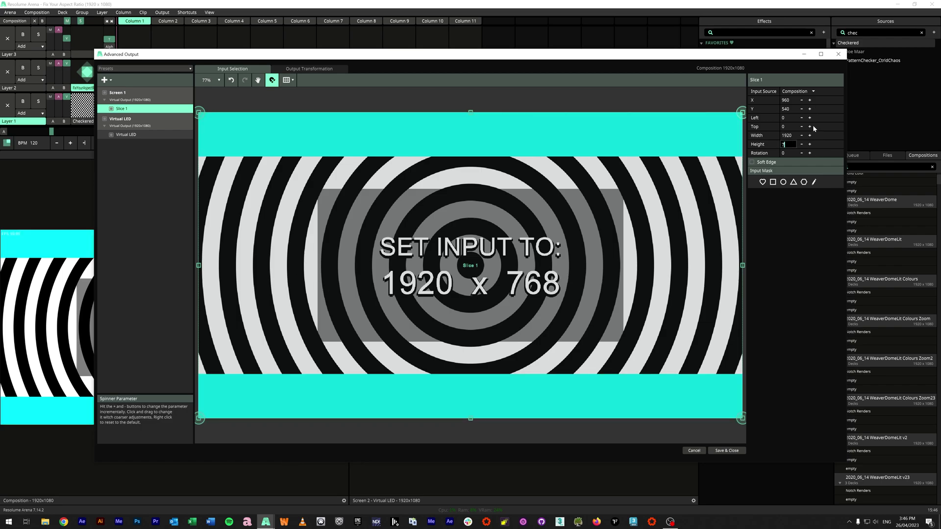
text(68)
click(735, 450)
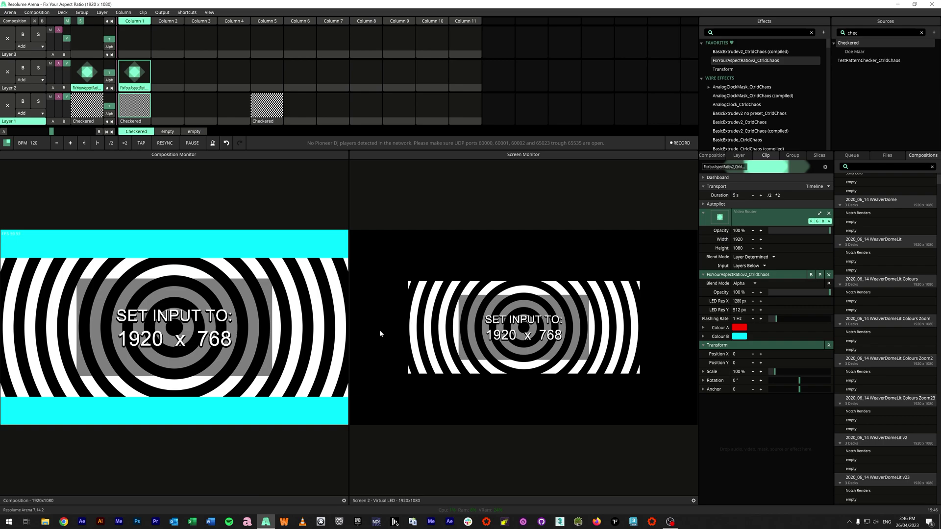
click(168, 76)
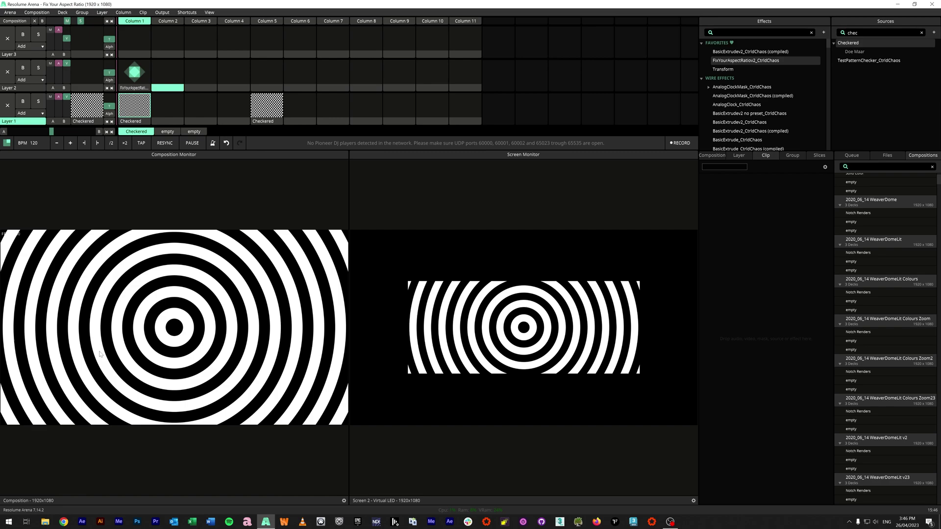
click(135, 72)
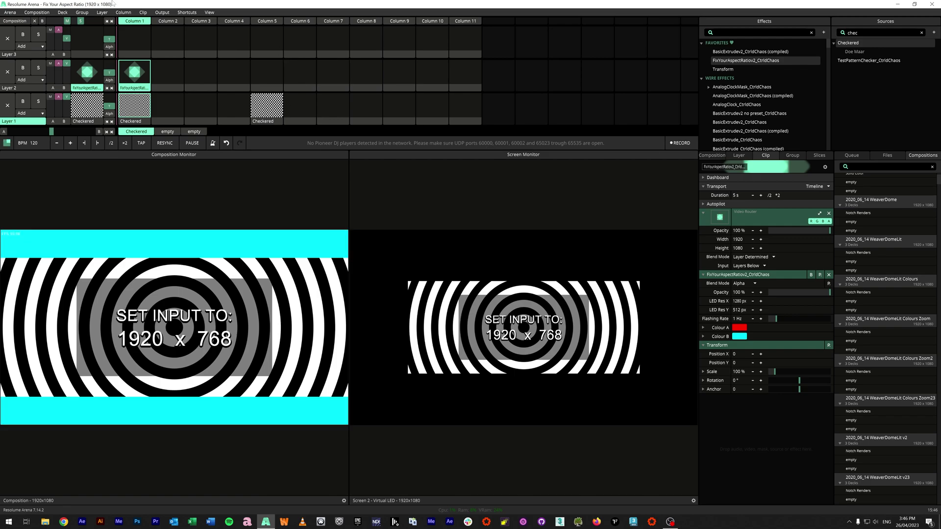
click(163, 12)
click(178, 91)
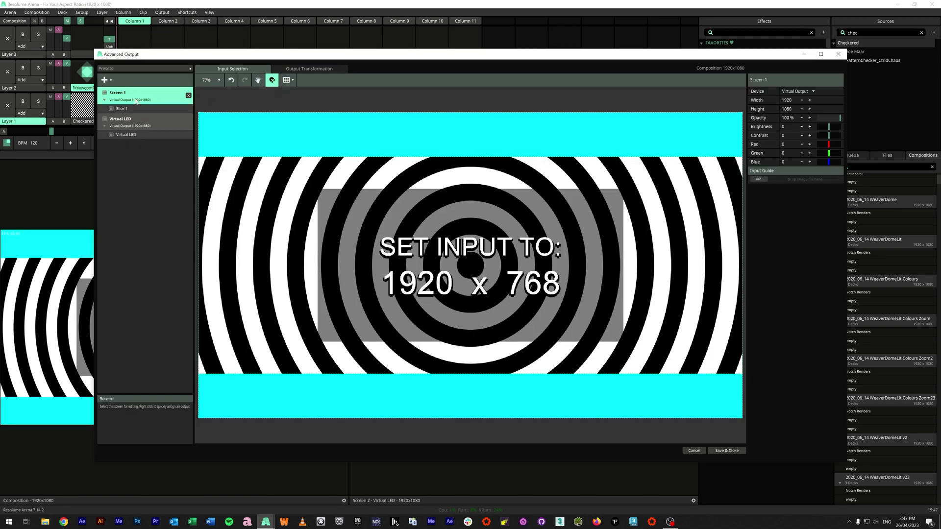
click(544, 221)
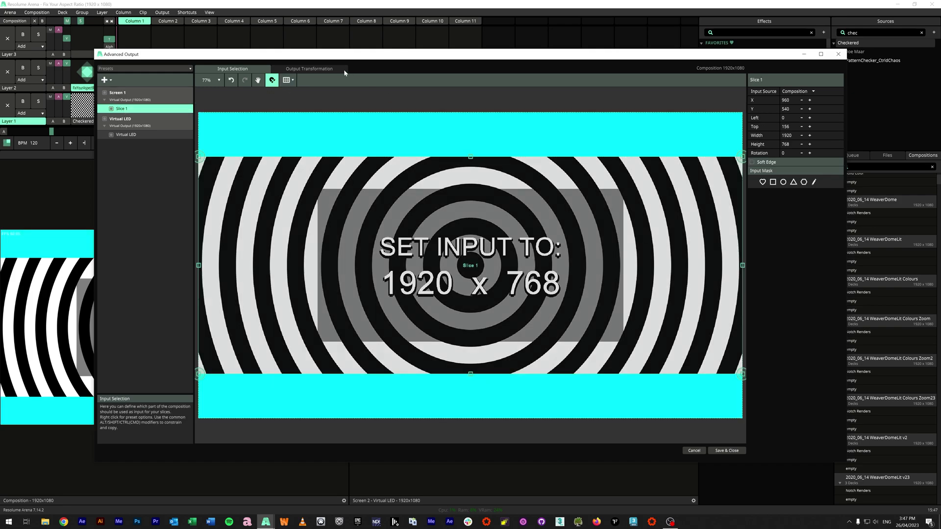
click(343, 69)
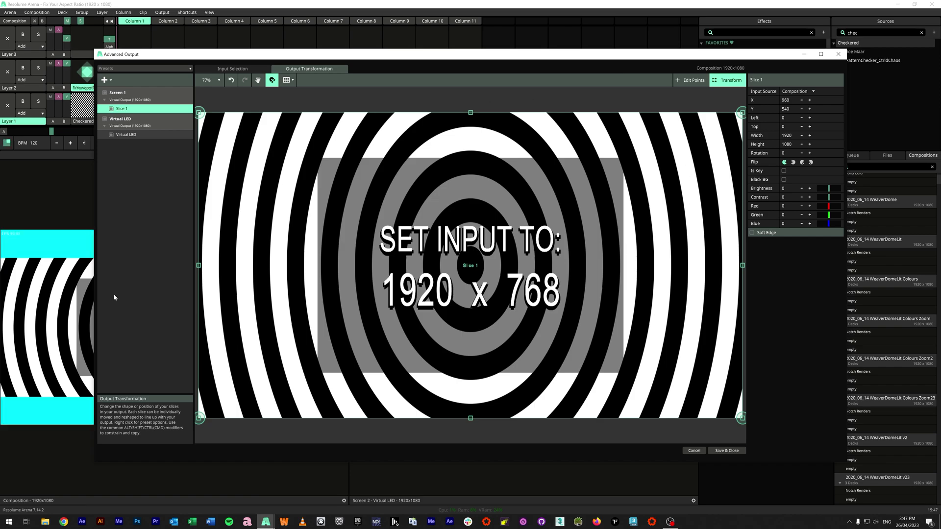
click(726, 451)
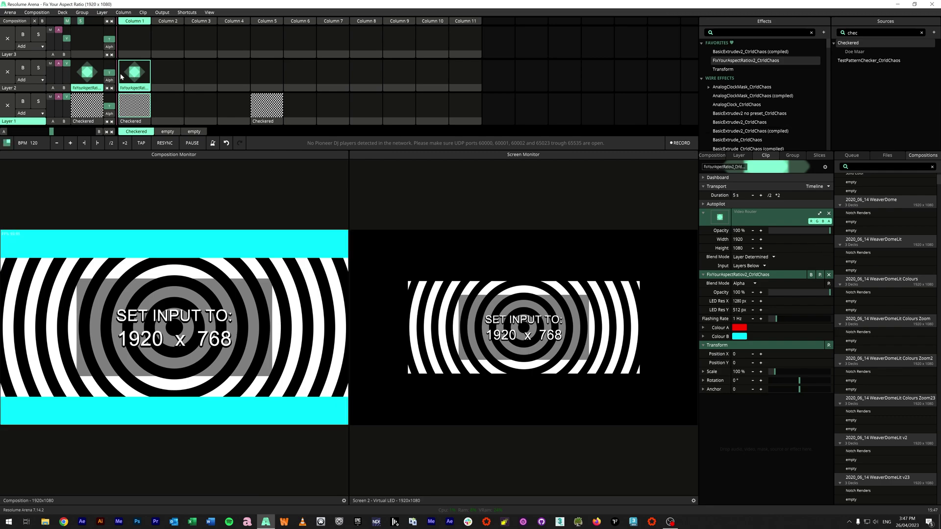
- In Advanced Output, stretch Slice 1's input back to the full 1080-pixel height and save
click(164, 13)
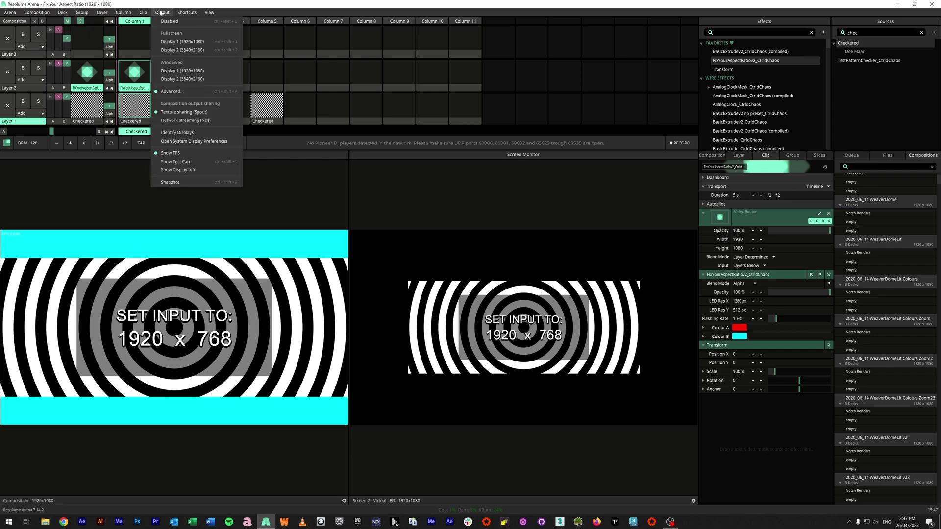
click(181, 94)
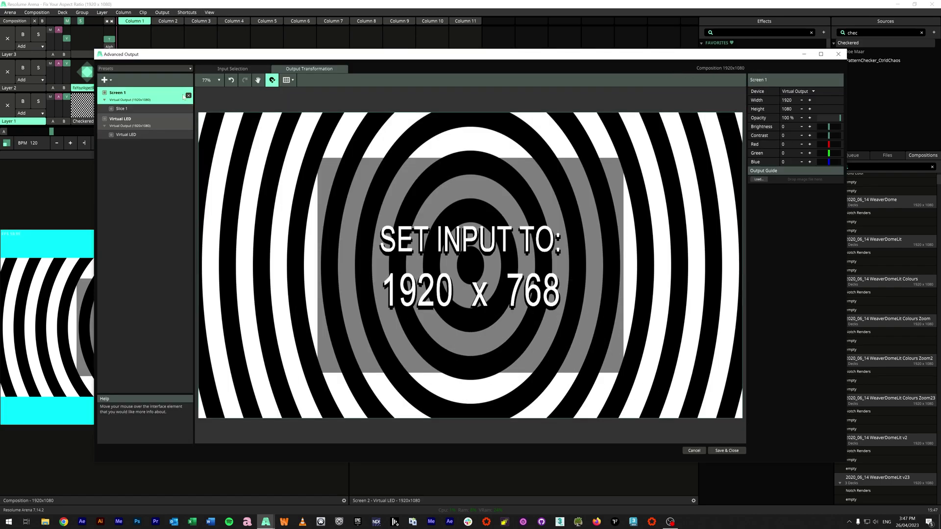
click(232, 68)
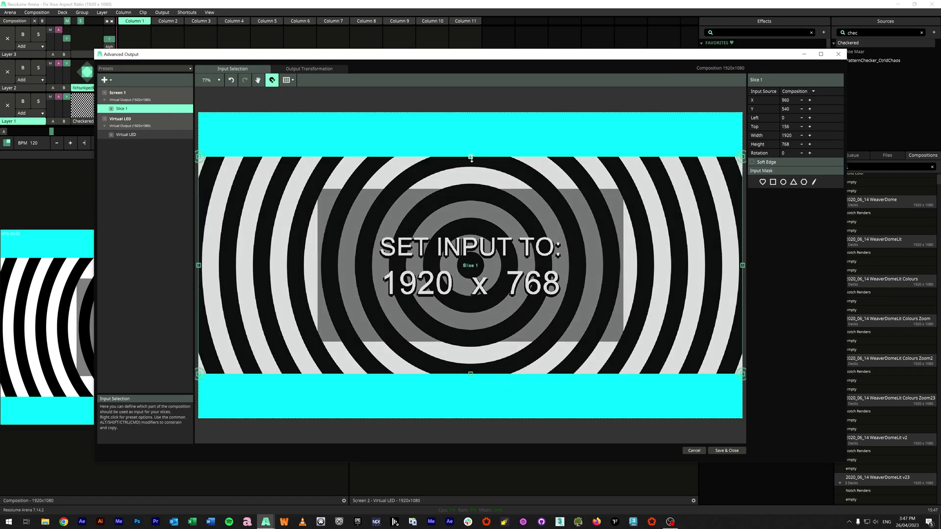
drag(471, 158, 471, 112)
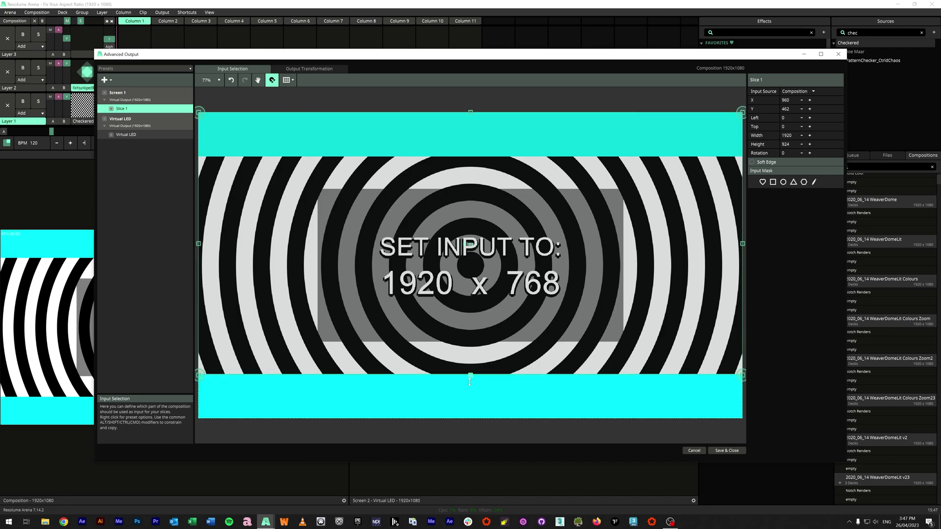
drag(469, 381, 470, 419)
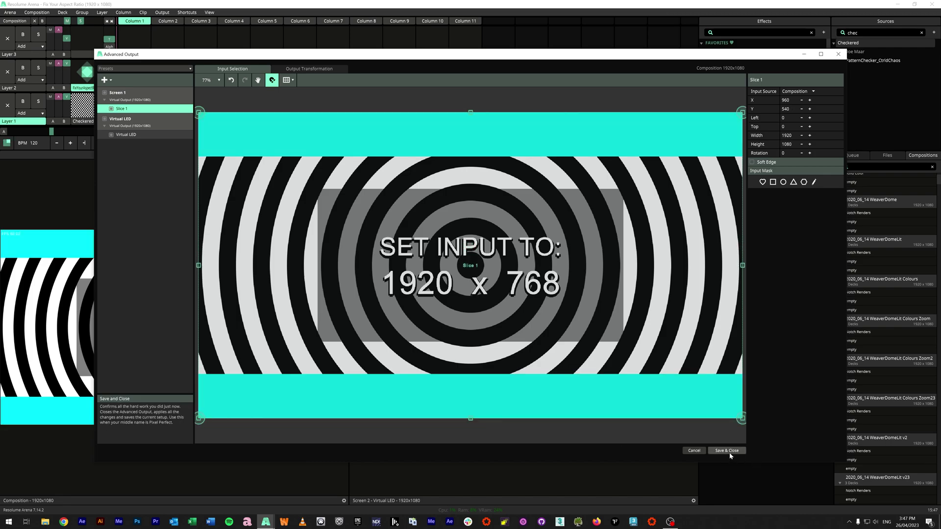
click(726, 451)
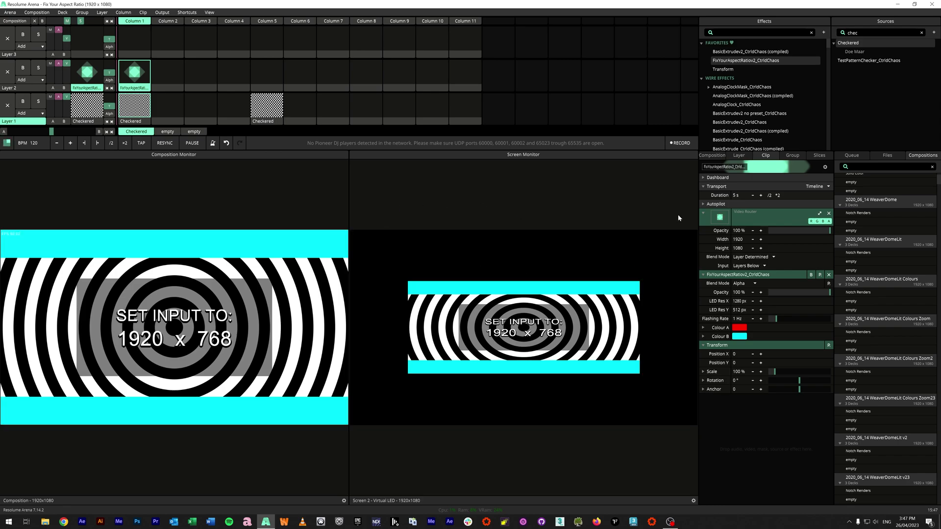
- Search the effects for 'transform' and add a Transform effect to the composition
click(712, 155)
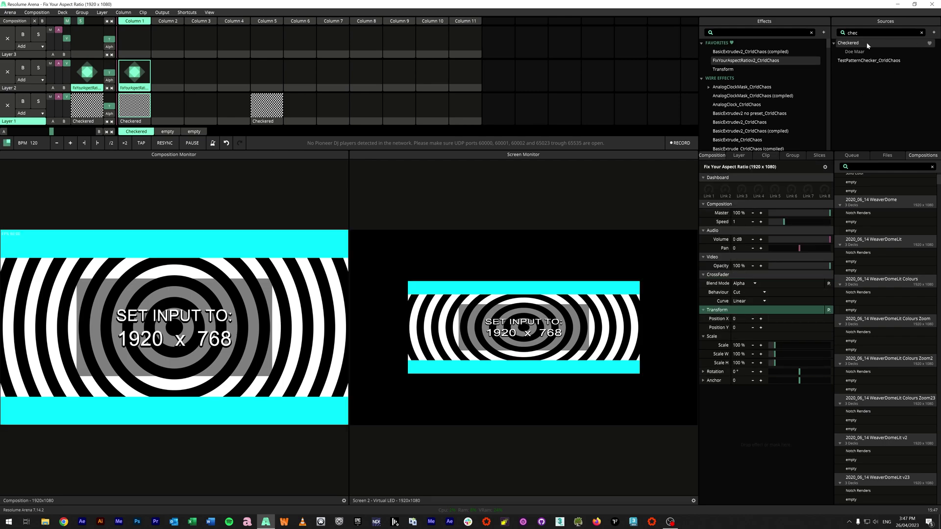
click(758, 32)
text(transf)
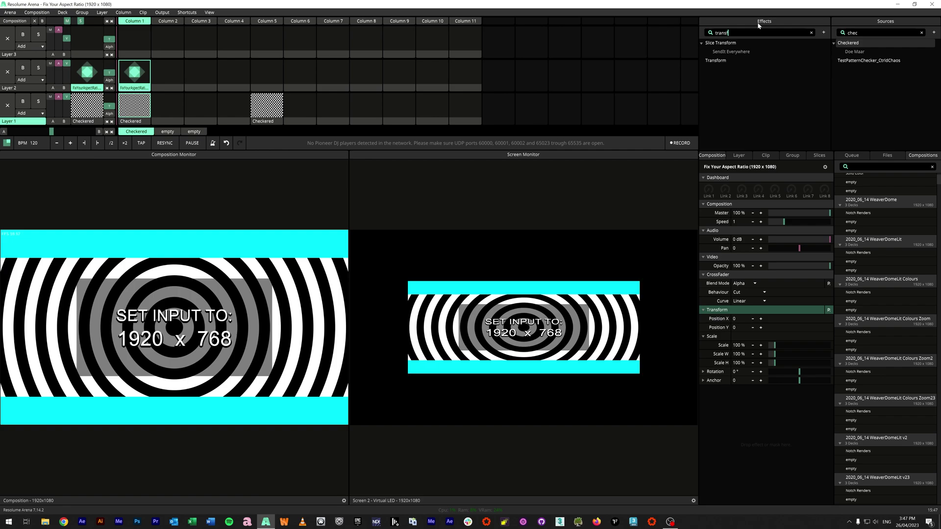
text(orm)
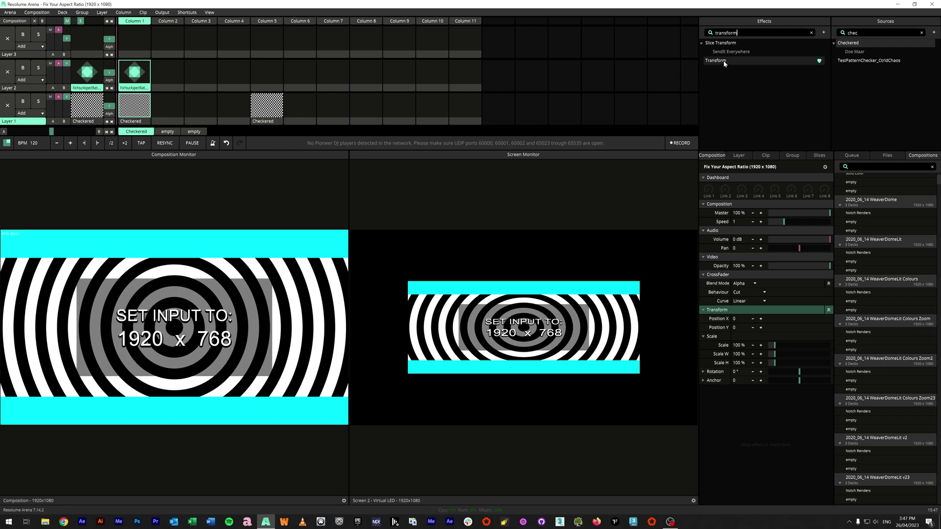
drag(725, 62, 745, 385)
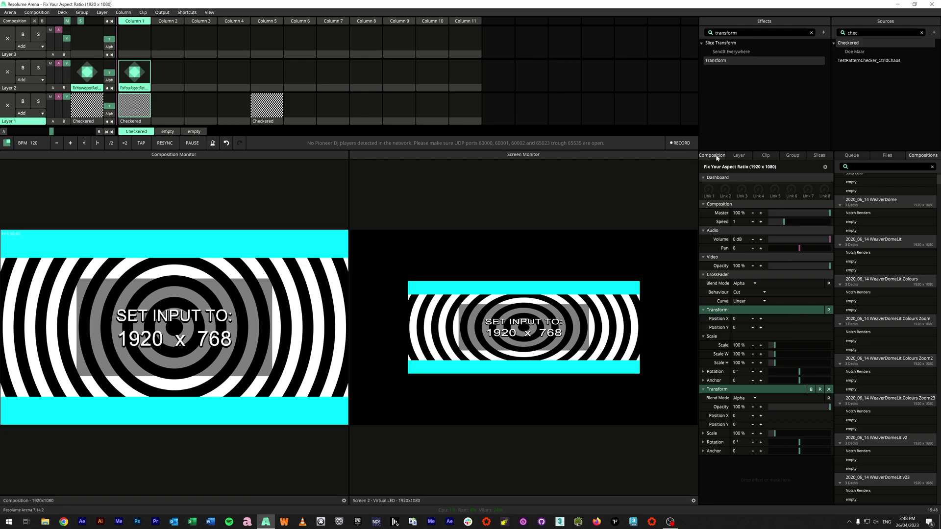
- Raise the second Transform's Scale H to about 140.8%, then stop the Layer 2 test clip
click(740, 156)
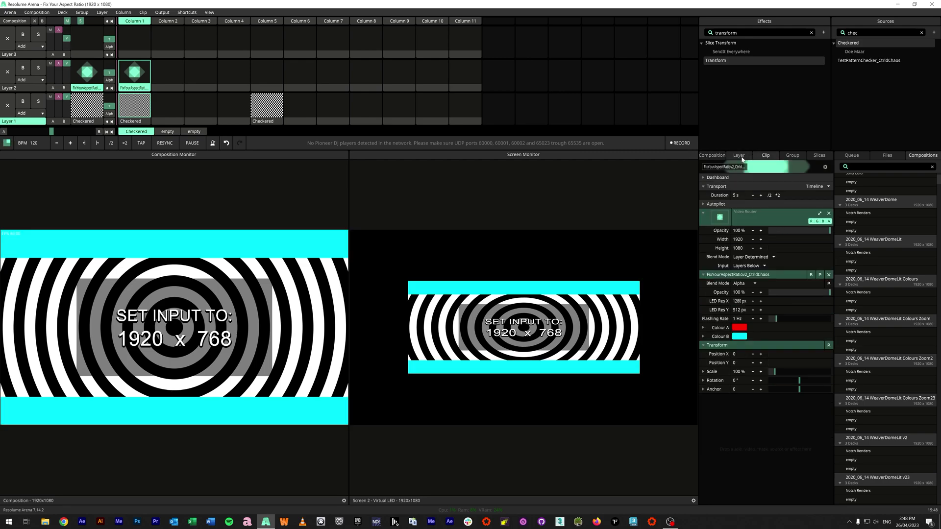
click(712, 156)
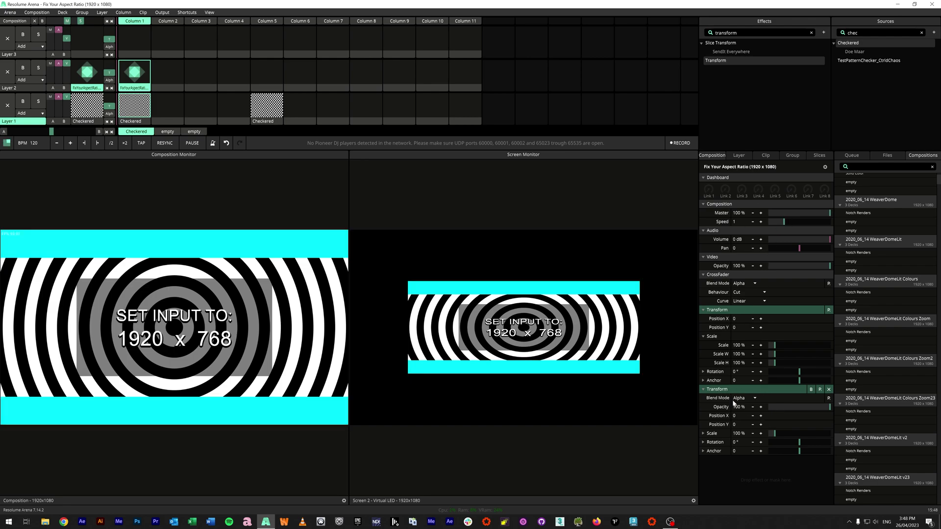
click(711, 434)
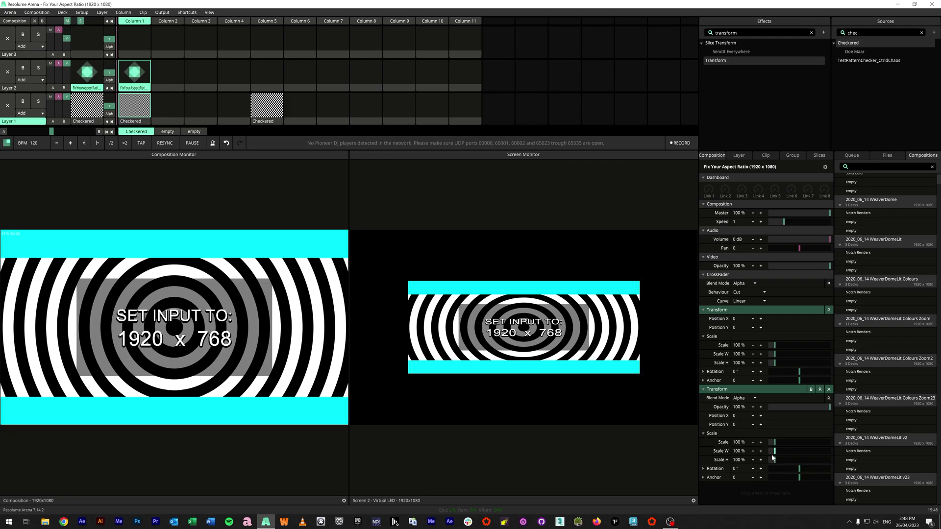
mouse_move(777, 461)
mouse_down()
mouse_move(765, 450)
mouse_move(791, 448)
mouse_up()
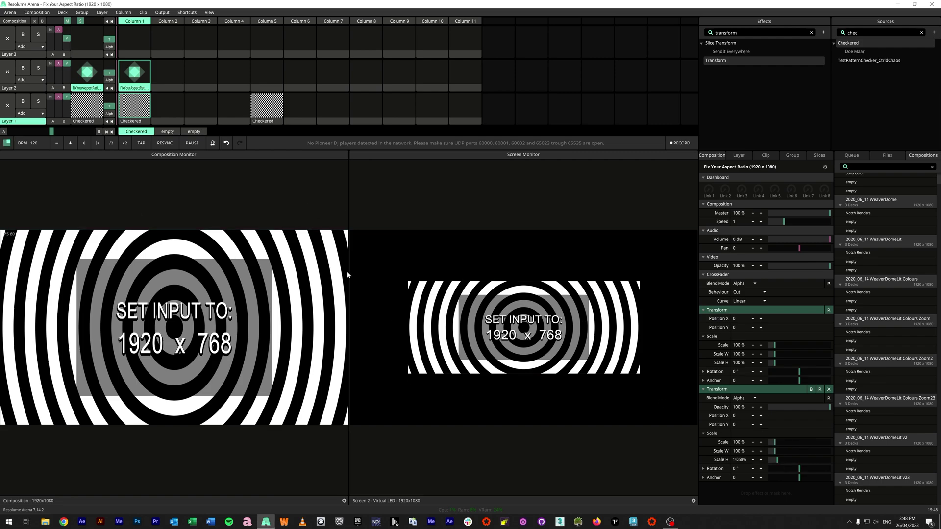
click(162, 72)
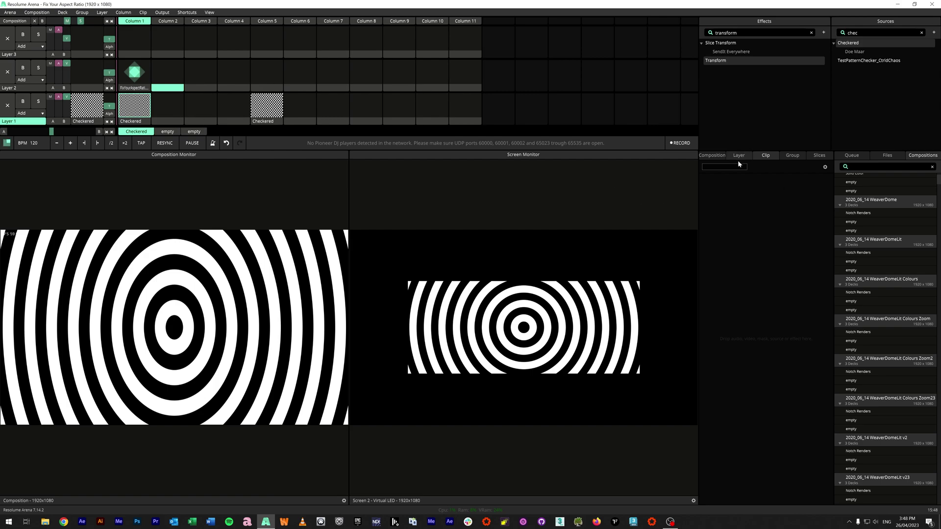
- Bypass the second Transform effect and relaunch the FixYourAspectRatio clip on Layer 2
click(709, 155)
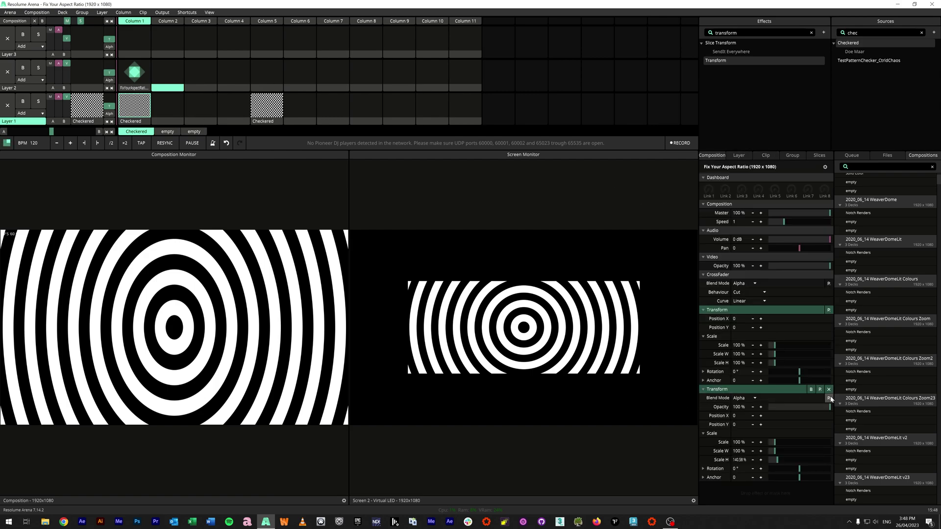
click(811, 389)
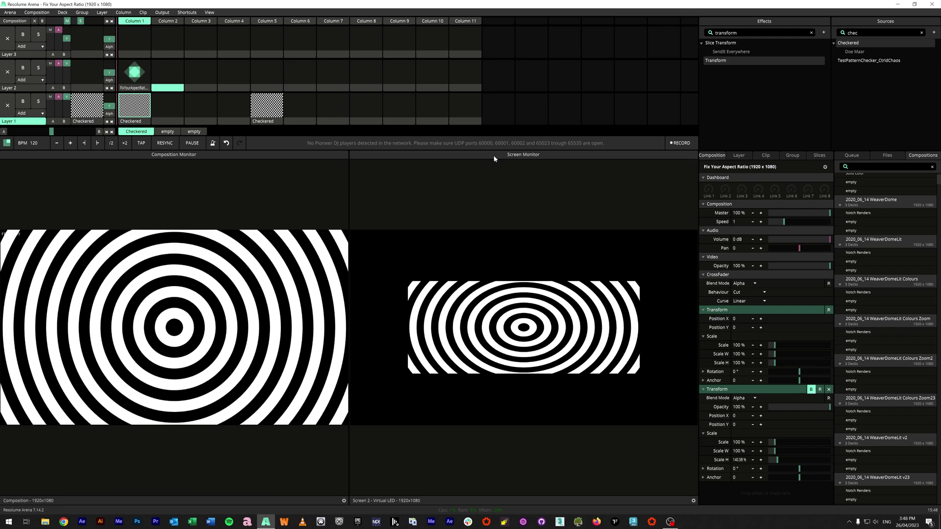
click(135, 72)
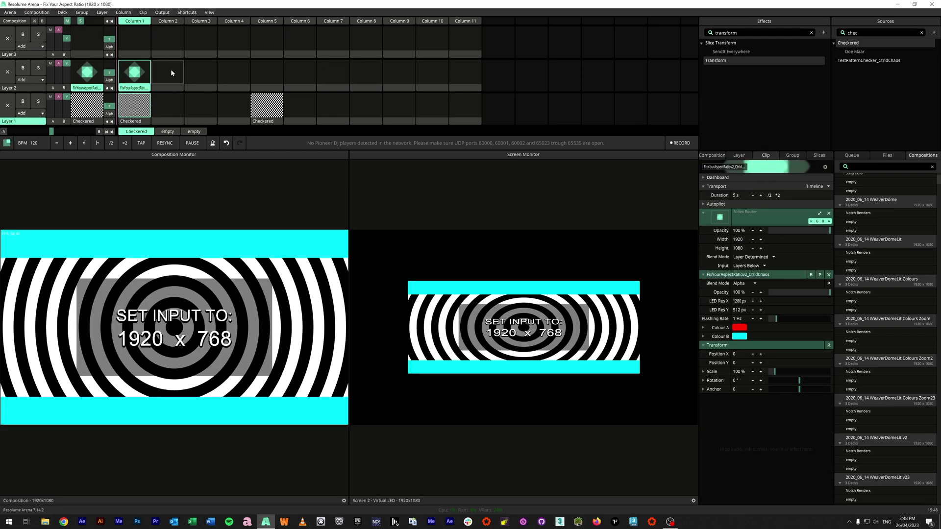
click(171, 72)
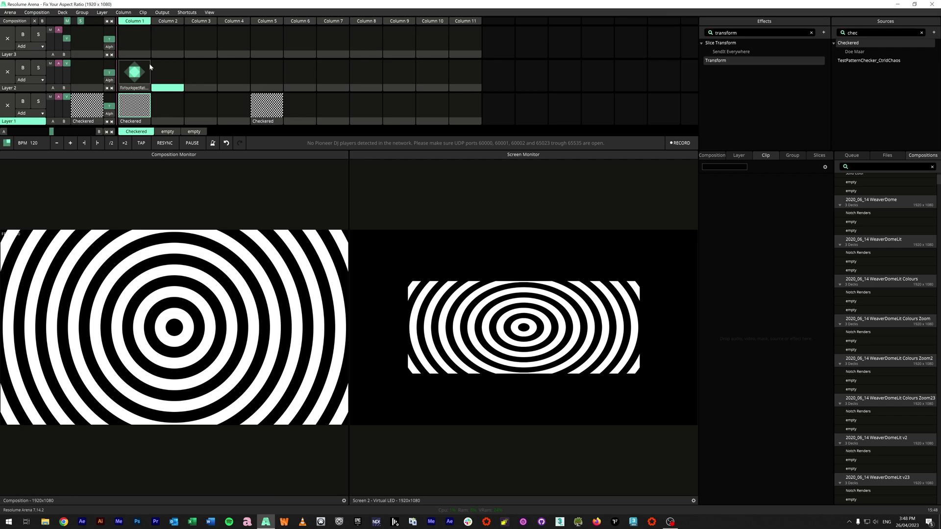
click(131, 73)
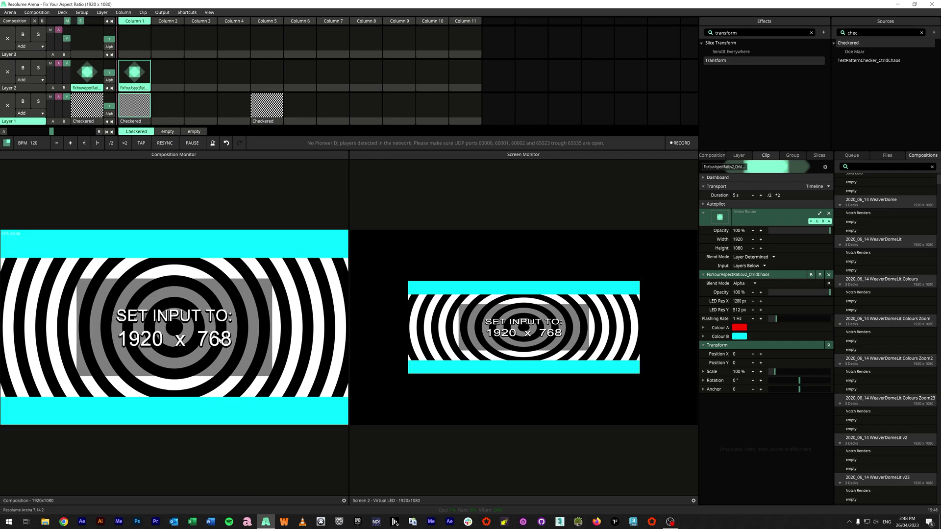
- In Advanced Output, give Slice 1 a 768-pixel input height, leaving a 1920 × 768 band
click(162, 13)
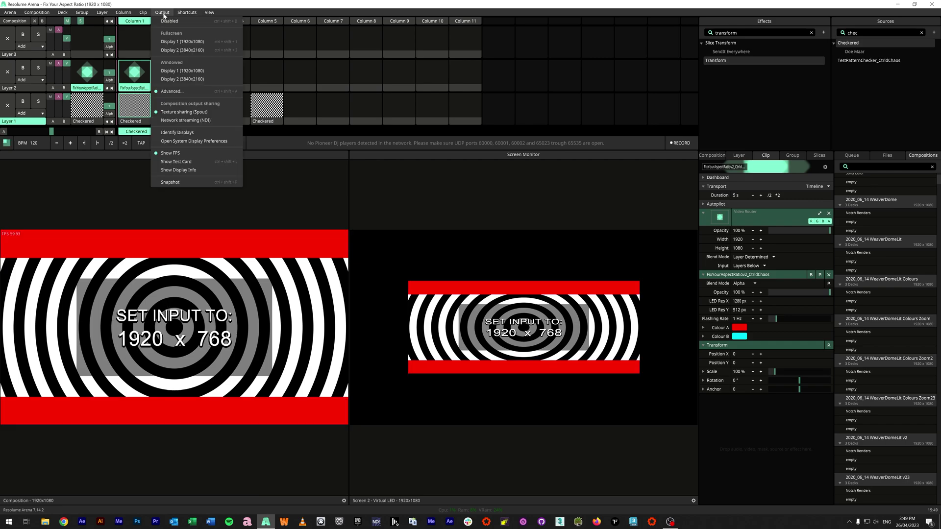
click(167, 94)
click(167, 93)
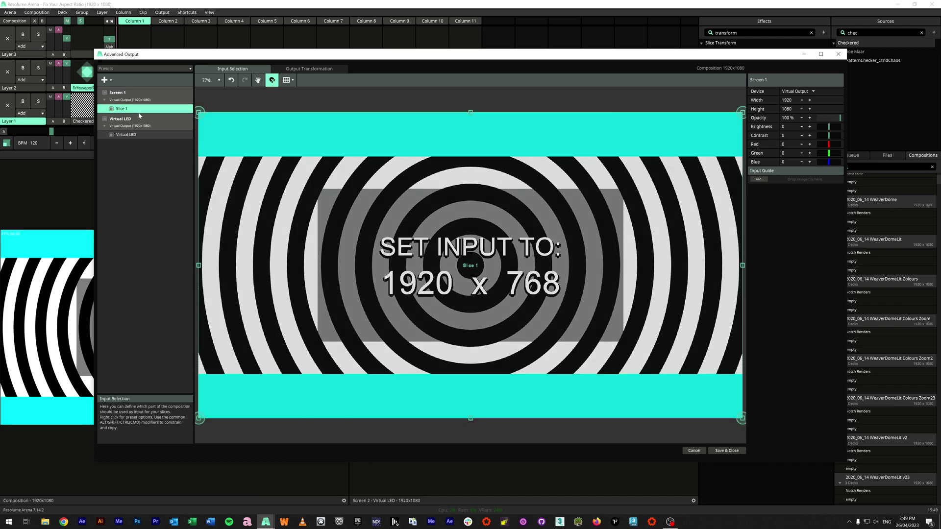
click(142, 109)
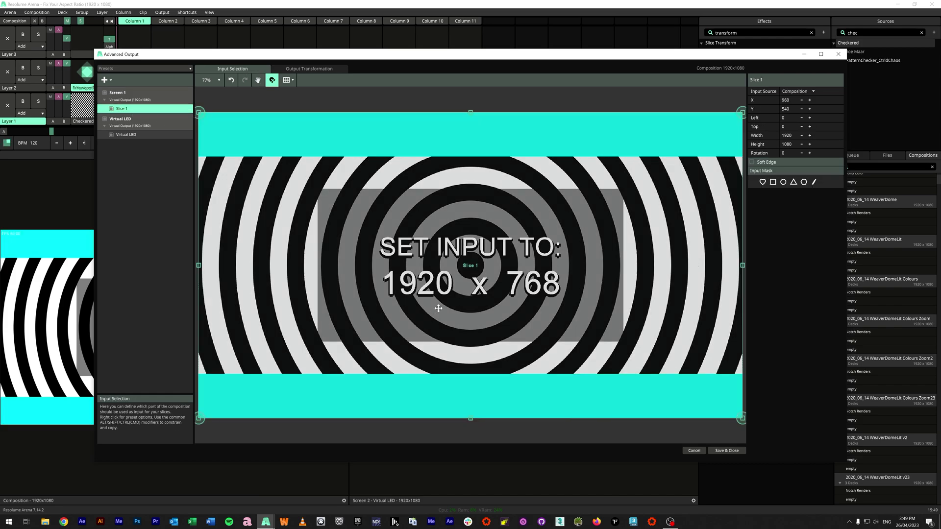
double_click(787, 144)
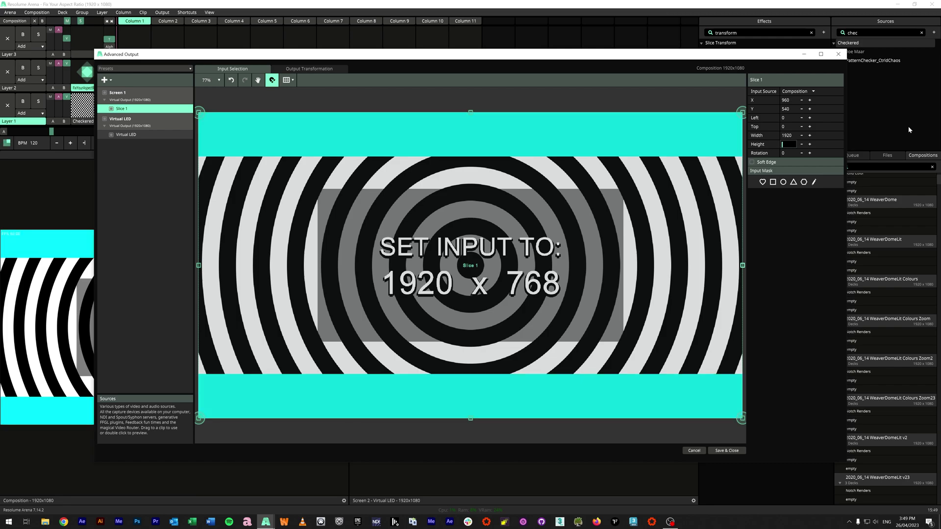
text(768)
key(Return)
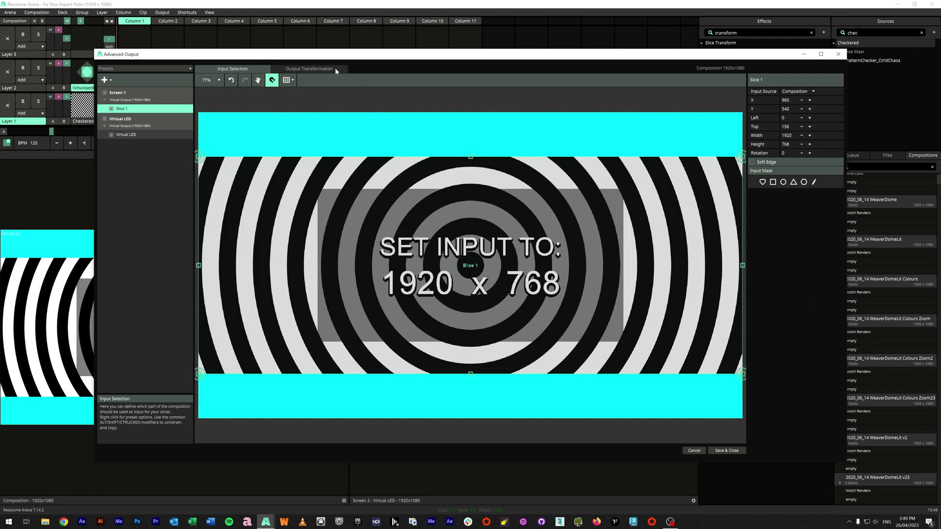
- Size Slice 1's output to 1280 × 512 and move it to the output's top-left corner
click(335, 68)
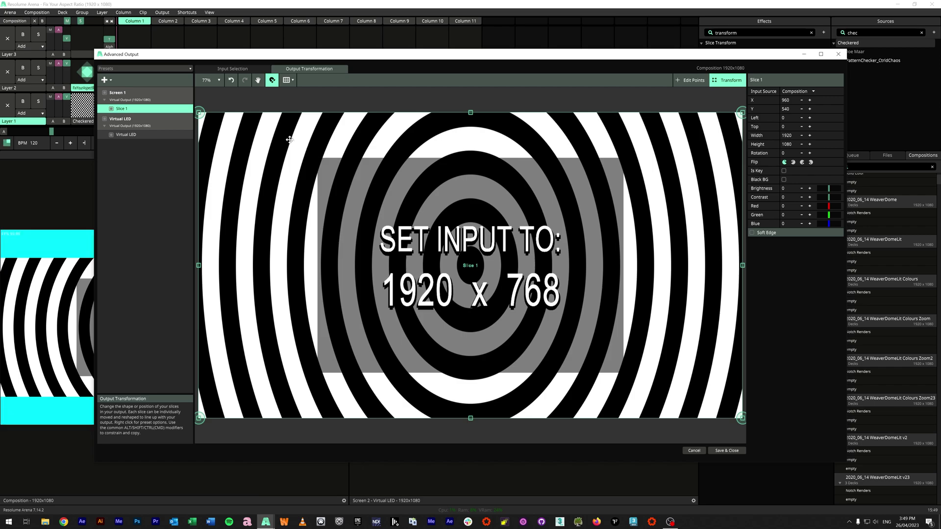
double_click(787, 135)
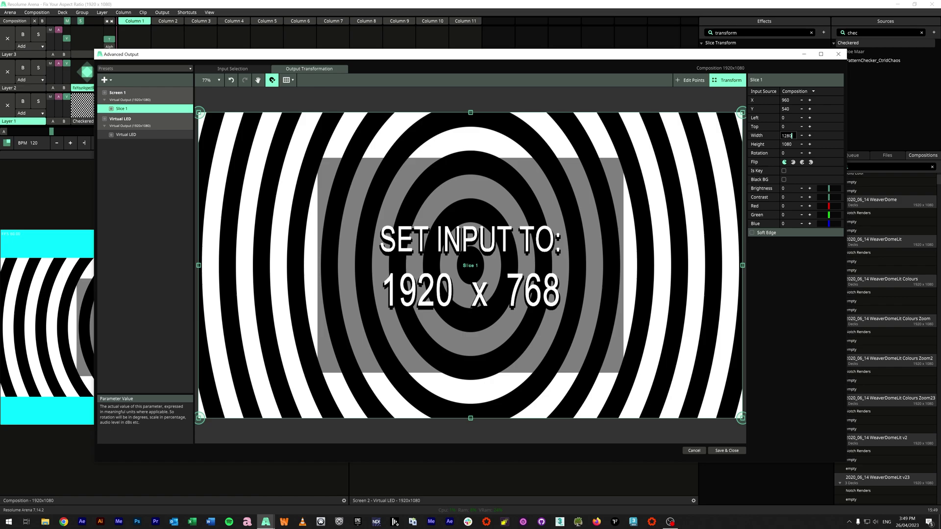
key(Tab)
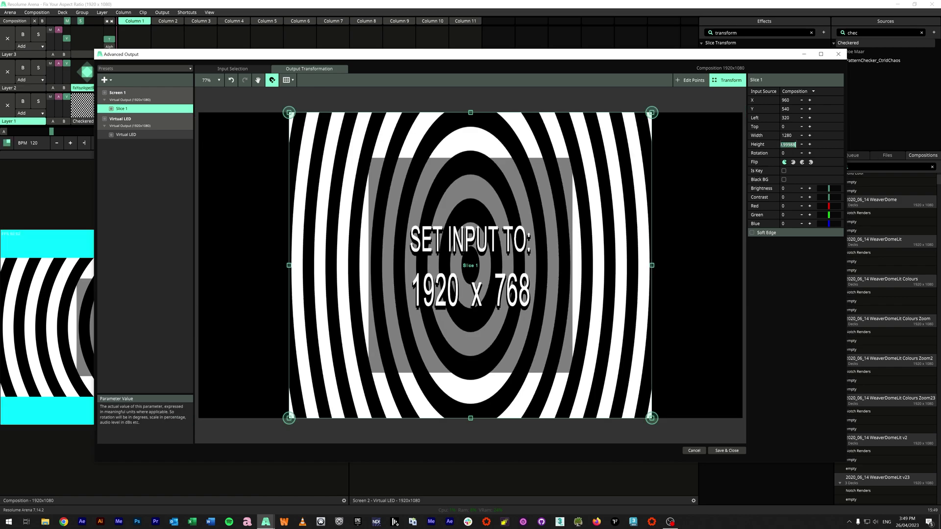
text(768)
key(Return)
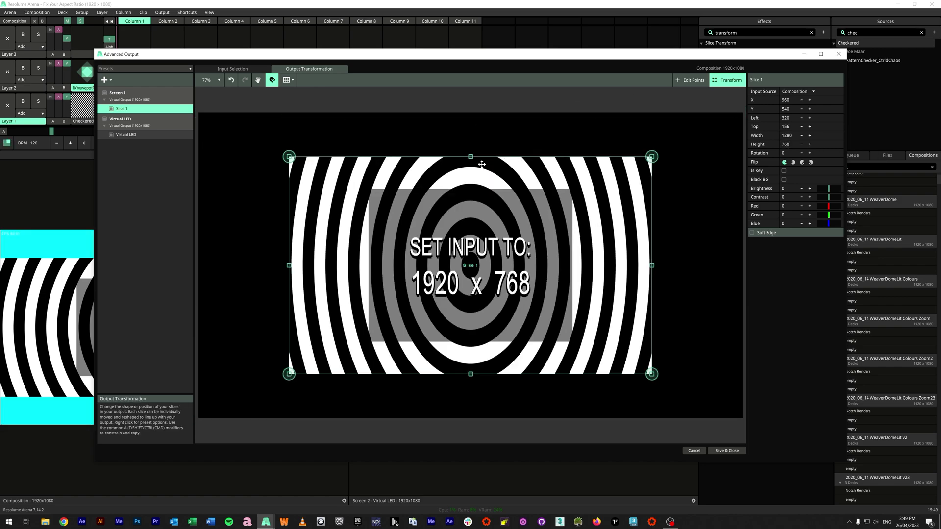
double_click(785, 144)
text(5)
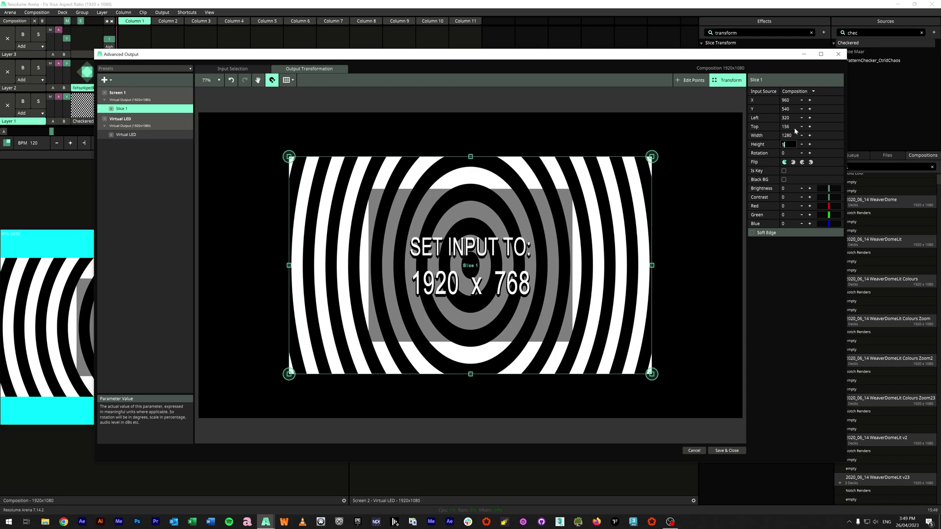
text(12)
key(Return)
drag(345, 229, 255, 149)
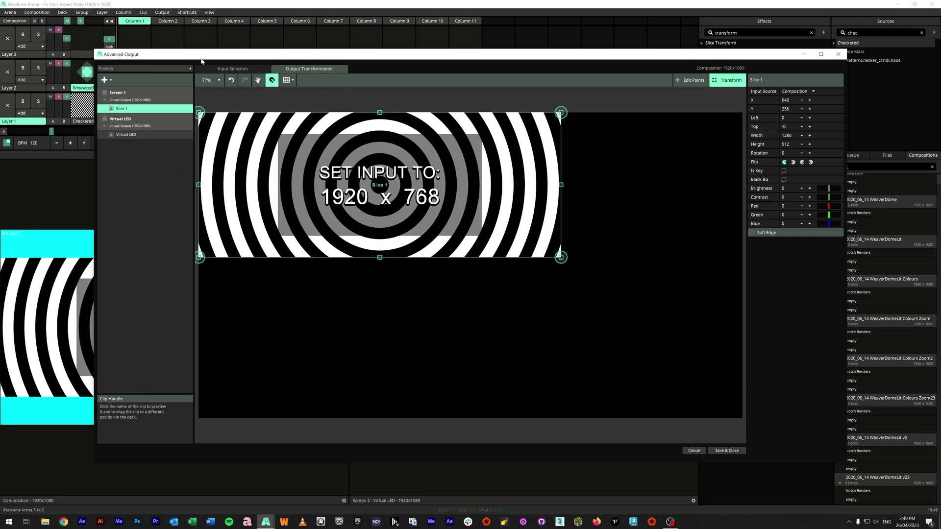
- Extend Slice 1's input area to the composition's full 1080-pixel height
click(233, 68)
drag(470, 156, 470, 112)
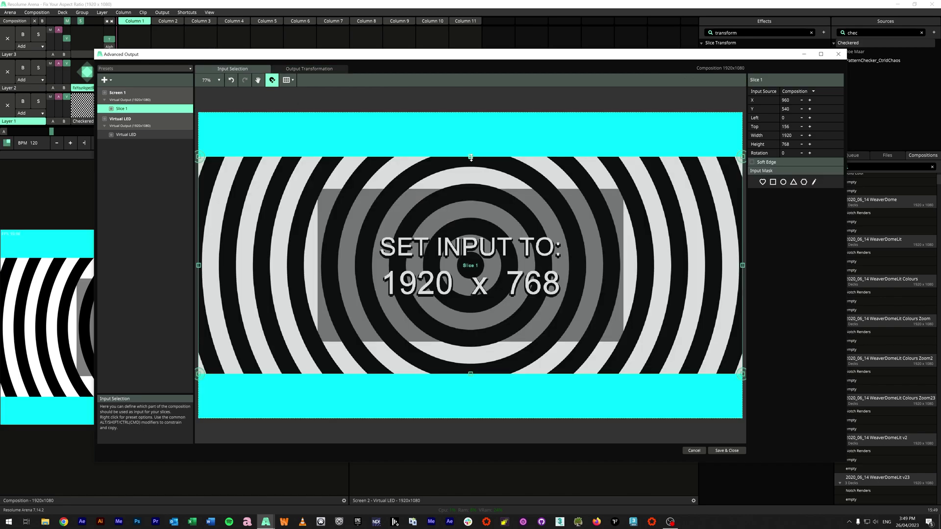
drag(470, 374, 470, 418)
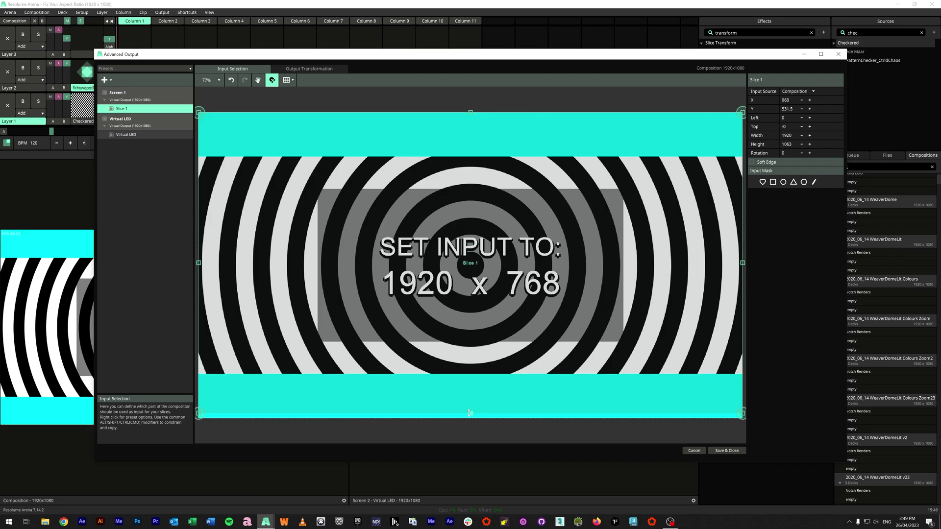
click(295, 70)
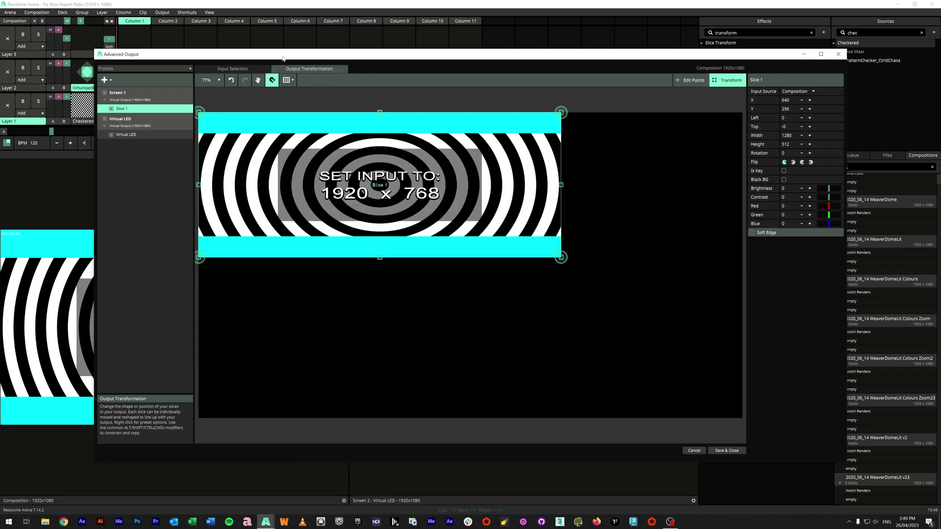
- Save the 1280 × 512 slice mapping and close the Advanced Output window
click(726, 451)
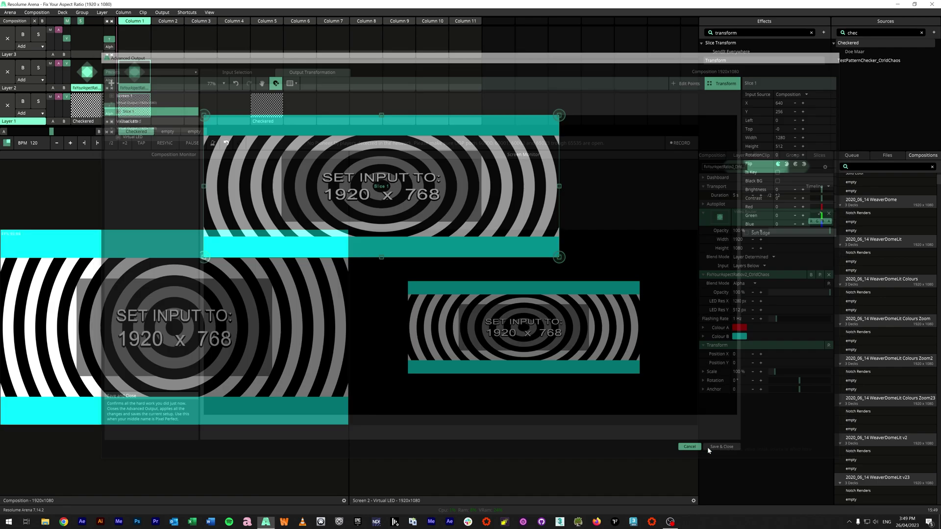